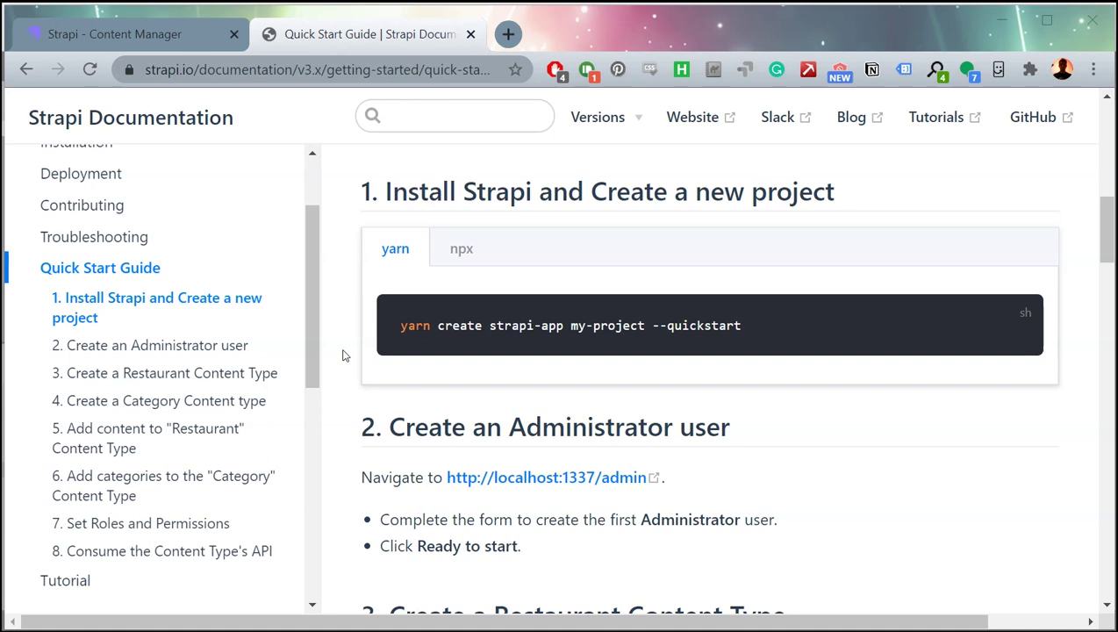
Show the npx install command in the Quick Start Guide and highlight 'headless CMS' on strapi.io.
{"action": "scroll", "coordinate": [343, 354], "scroll_direction": "up", "scroll_amount": 5}
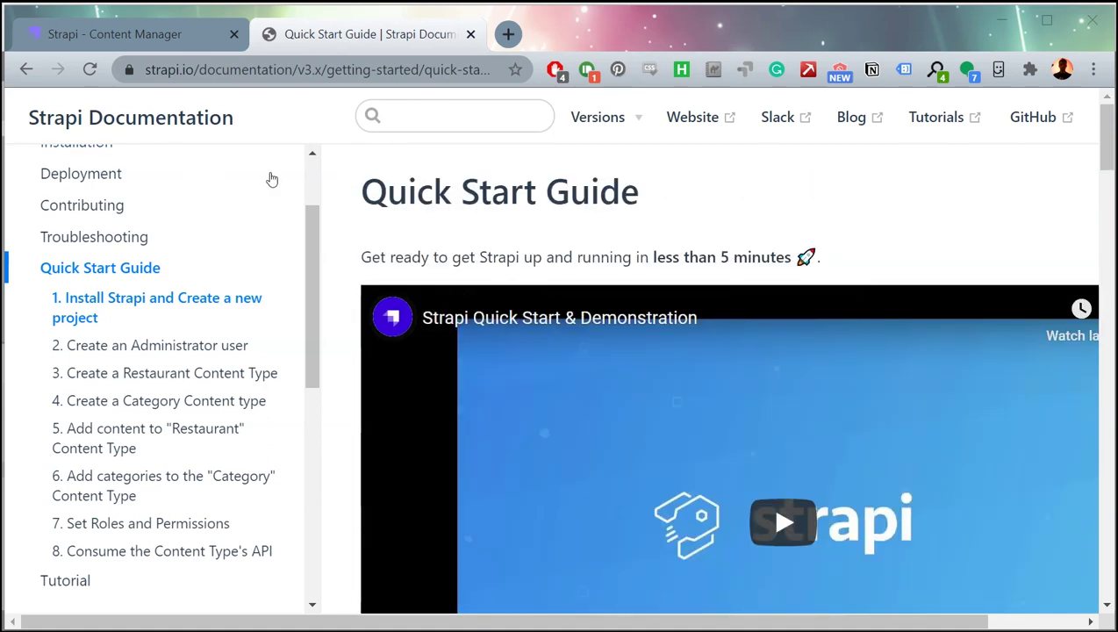
{"action": "scroll", "coordinate": [342, 444], "scroll_direction": "down", "scroll_amount": 4}
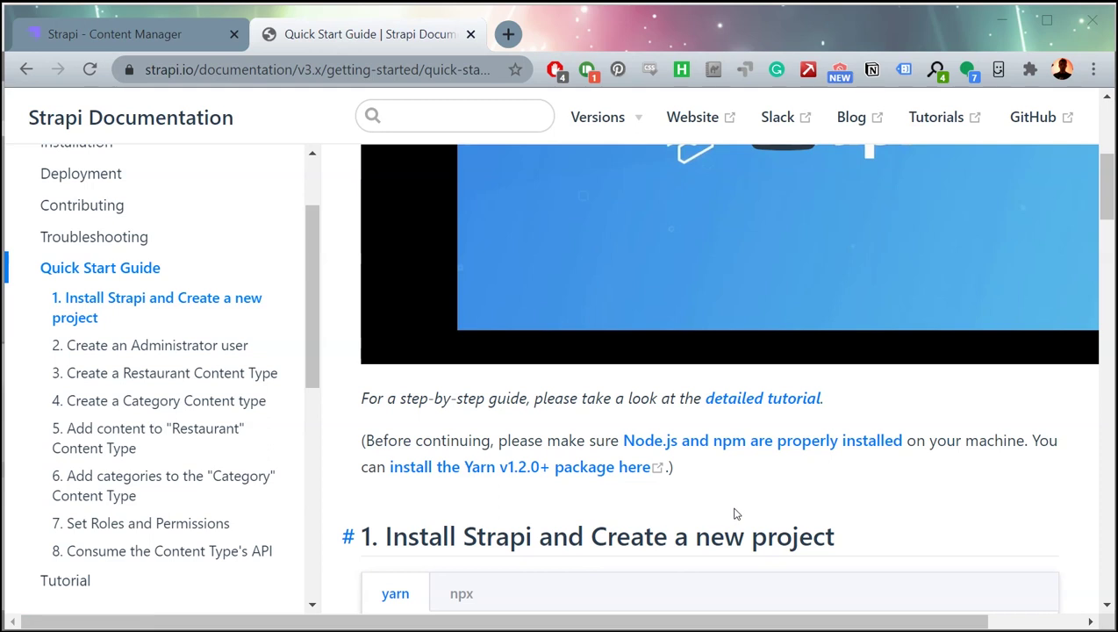
{"action": "scroll", "coordinate": [488, 322], "scroll_direction": "down", "scroll_amount": 3}
{"action": "left_click", "coordinate": [470, 301]}
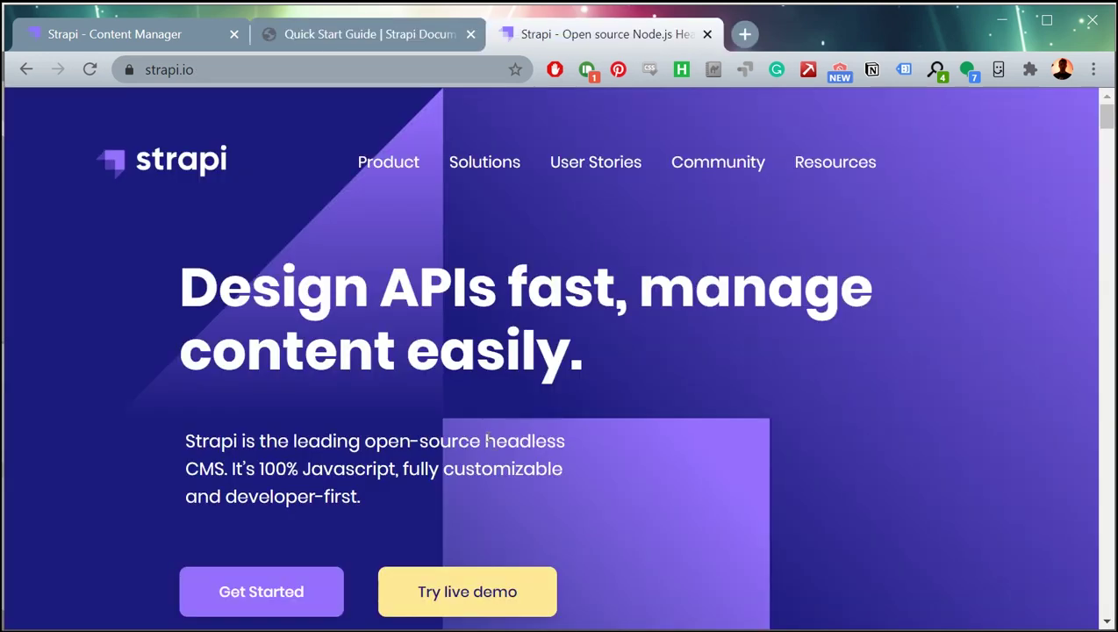
{"action": "left_click_drag", "start_coordinate": [485, 440], "coordinate": [225, 469]}
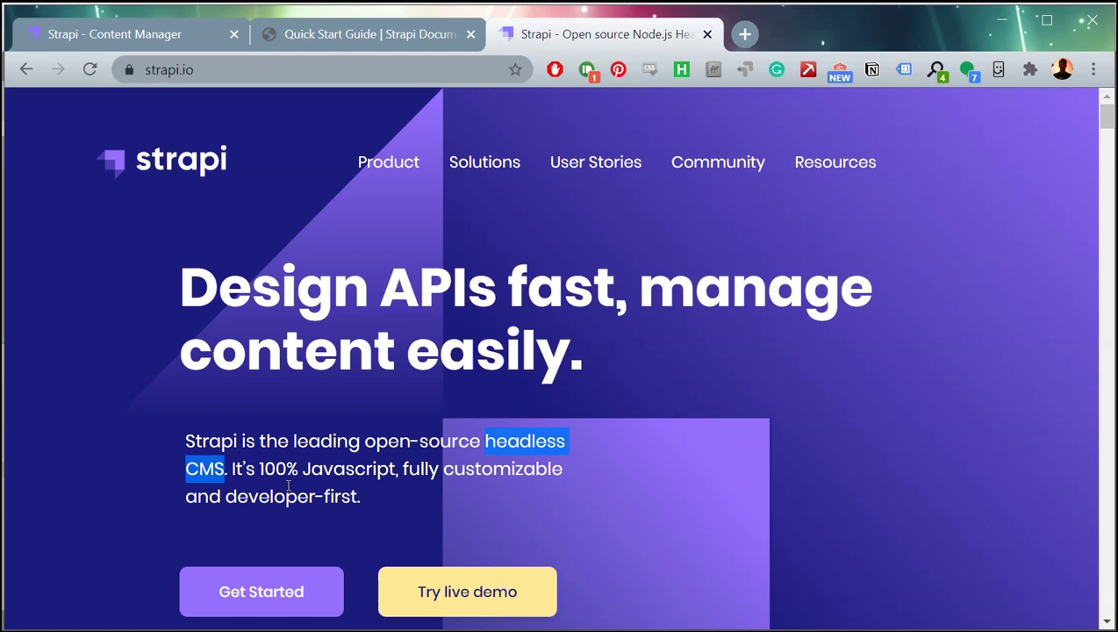
Show the Twitter provider setup example on the Roles & Permissions documentation page.
{"action": "key", "text": "ctrl+shift+Tab"}
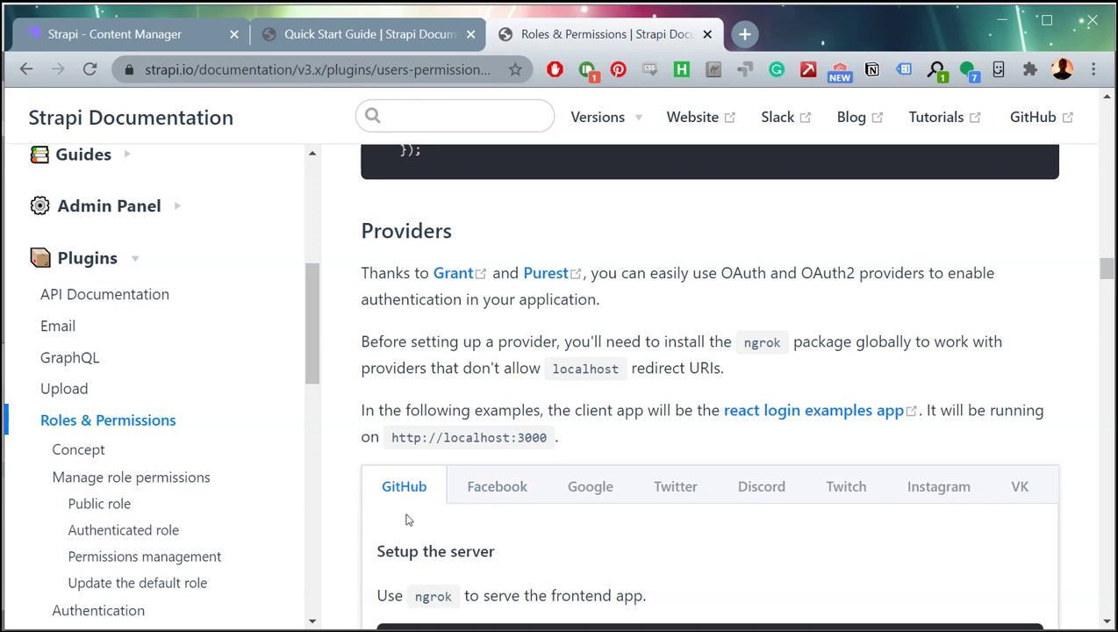
{"action": "left_click", "coordinate": [675, 488]}
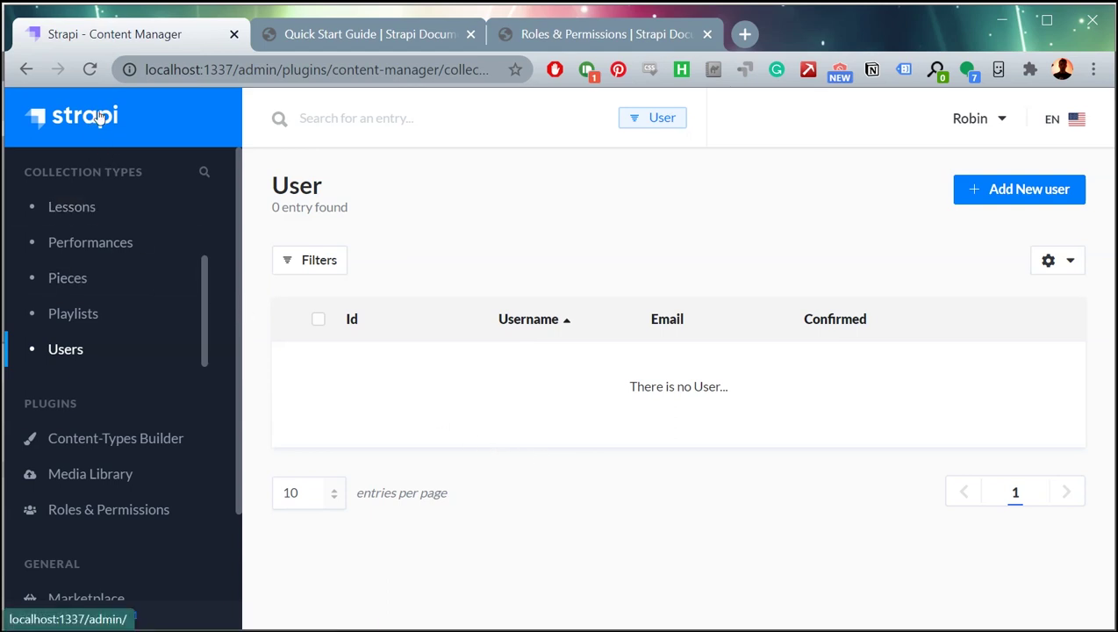
Highlight the localhost:1337 admin address, then return to the Quick Start Guide documentation.
{"action": "left_click_drag", "start_coordinate": [147, 72], "coordinate": [234, 78]}
{"action": "left_click", "coordinate": [722, 585]}
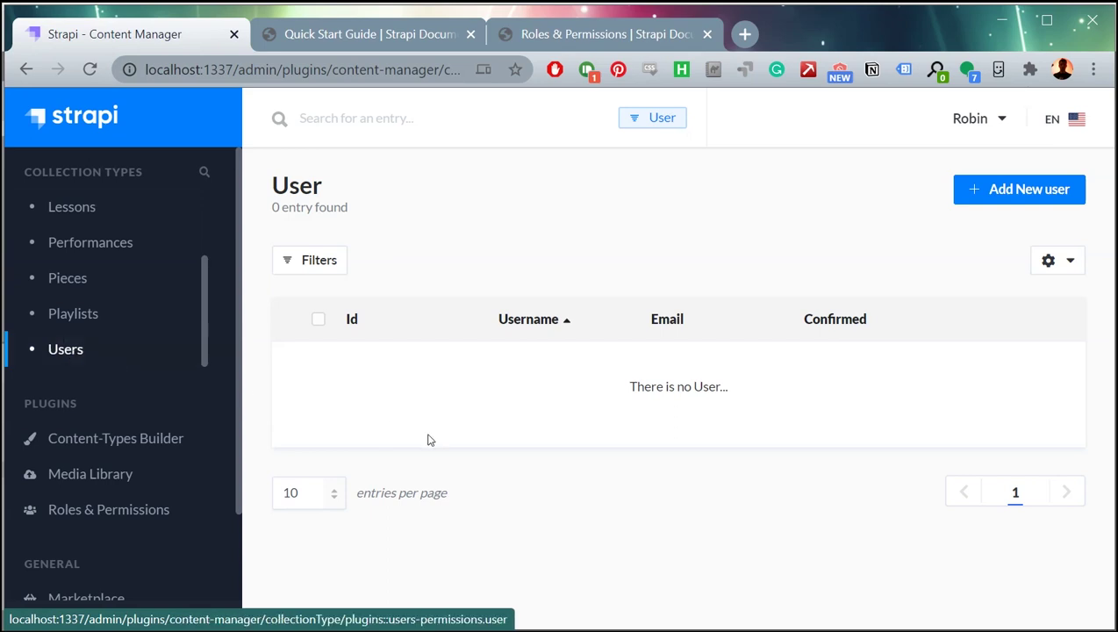
{"action": "key", "text": "ctrl+Tab"}
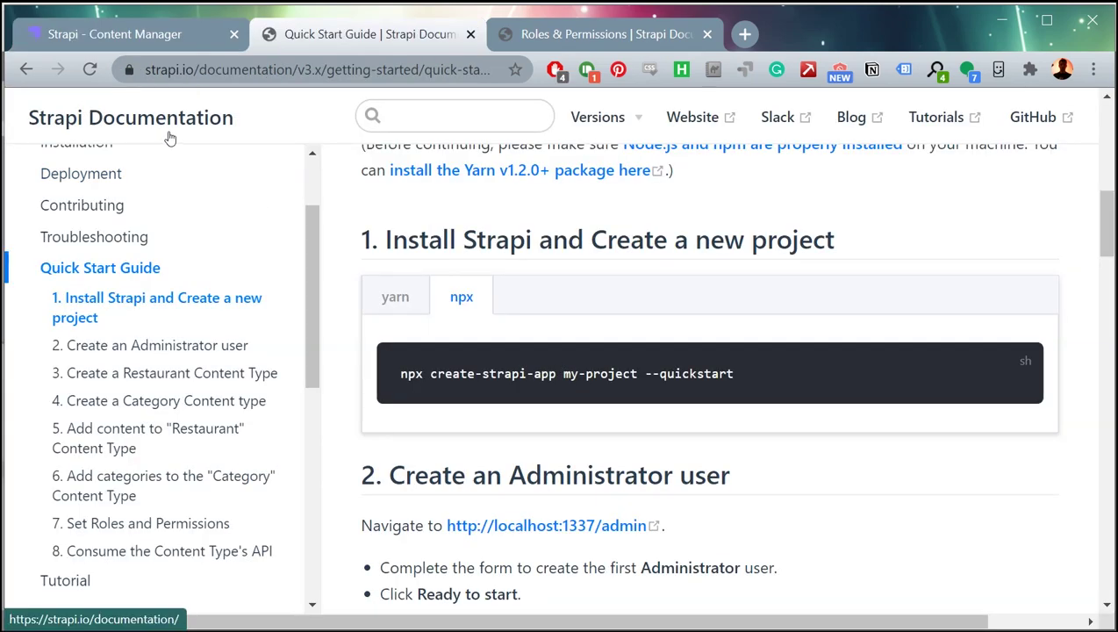
Select the npx create-strapi-app install command in the guide, then go to the admin's empty User list.
{"action": "scroll", "coordinate": [209, 257], "scroll_direction": "up", "scroll_amount": 2}
{"action": "scroll", "coordinate": [399, 364], "scroll_direction": "up", "scroll_amount": 4}
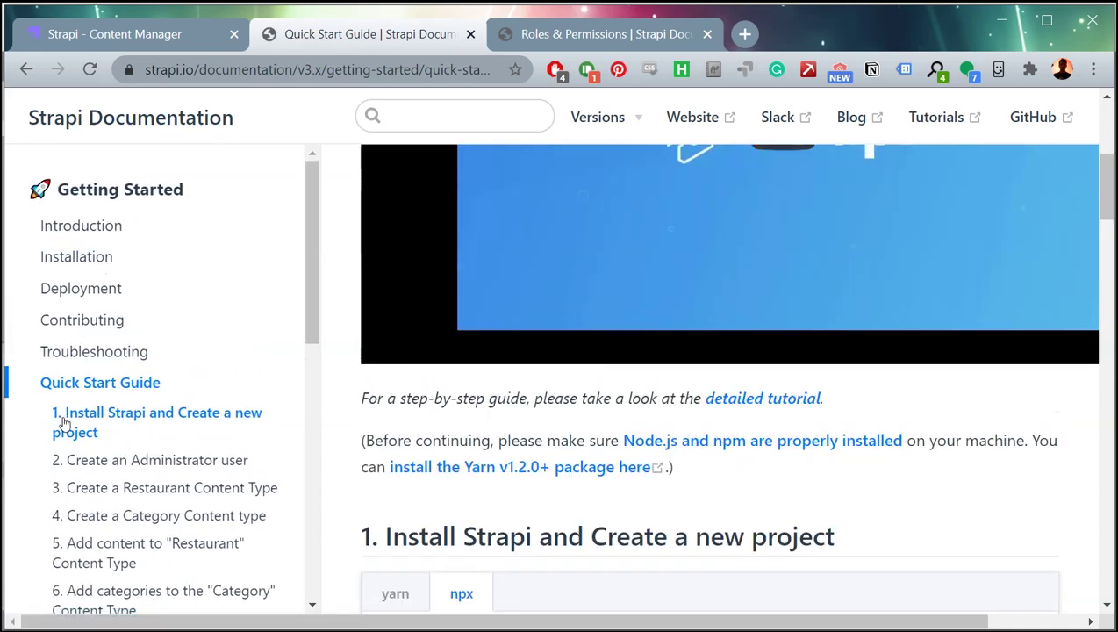
{"action": "left_click", "coordinate": [81, 385]}
{"action": "scroll", "coordinate": [592, 457], "scroll_direction": "down", "scroll_amount": 7}
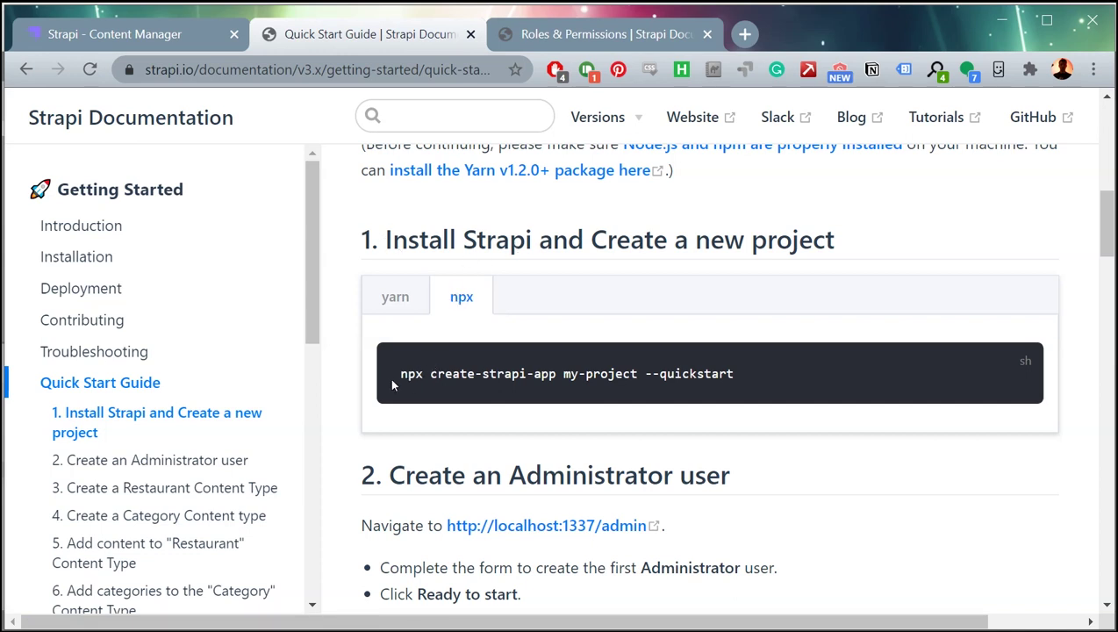
{"action": "left_click_drag", "start_coordinate": [393, 383], "coordinate": [814, 374]}
{"action": "left_click", "coordinate": [815, 374]}
{"action": "scroll", "coordinate": [790, 377], "scroll_direction": "up", "scroll_amount": 2}
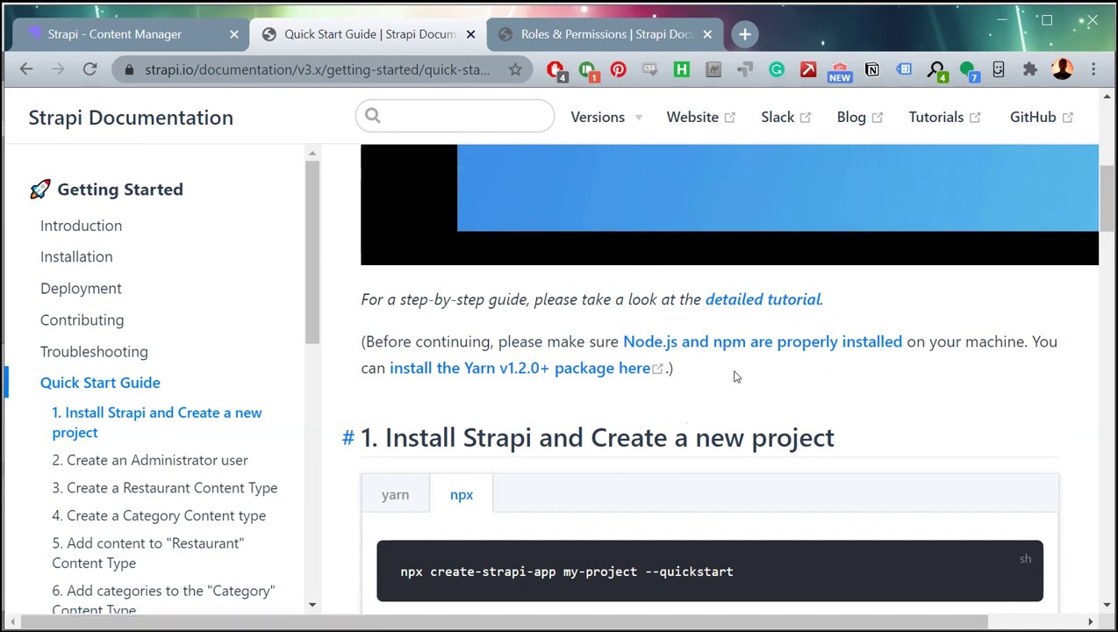
{"action": "scroll", "coordinate": [466, 287], "scroll_direction": "down", "scroll_amount": 3}
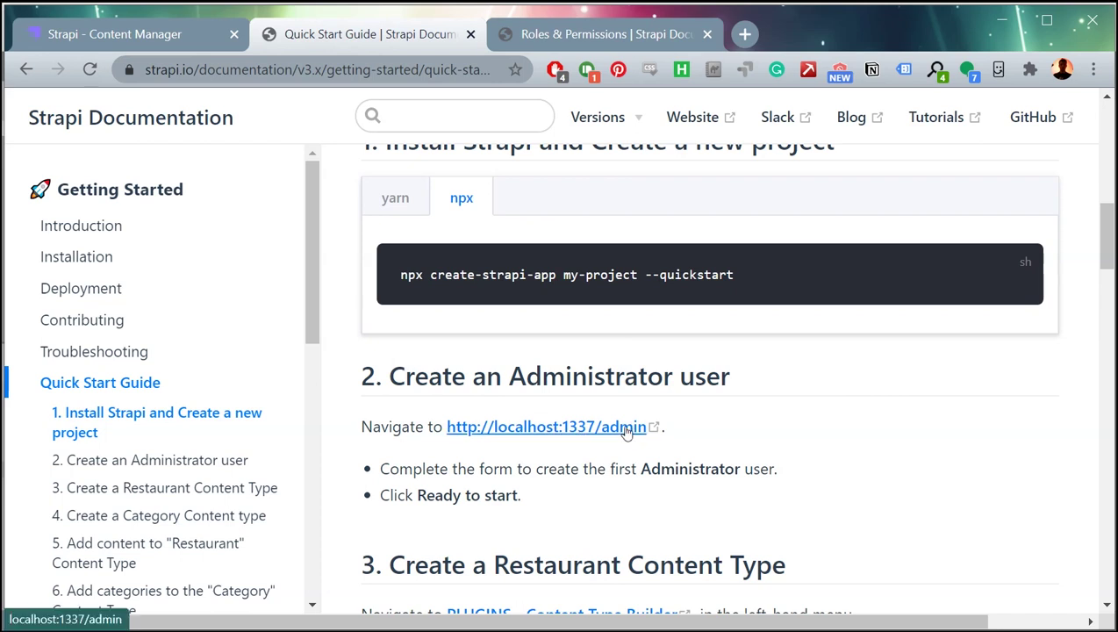
{"action": "key", "text": "ctrl+shift+Tab"}
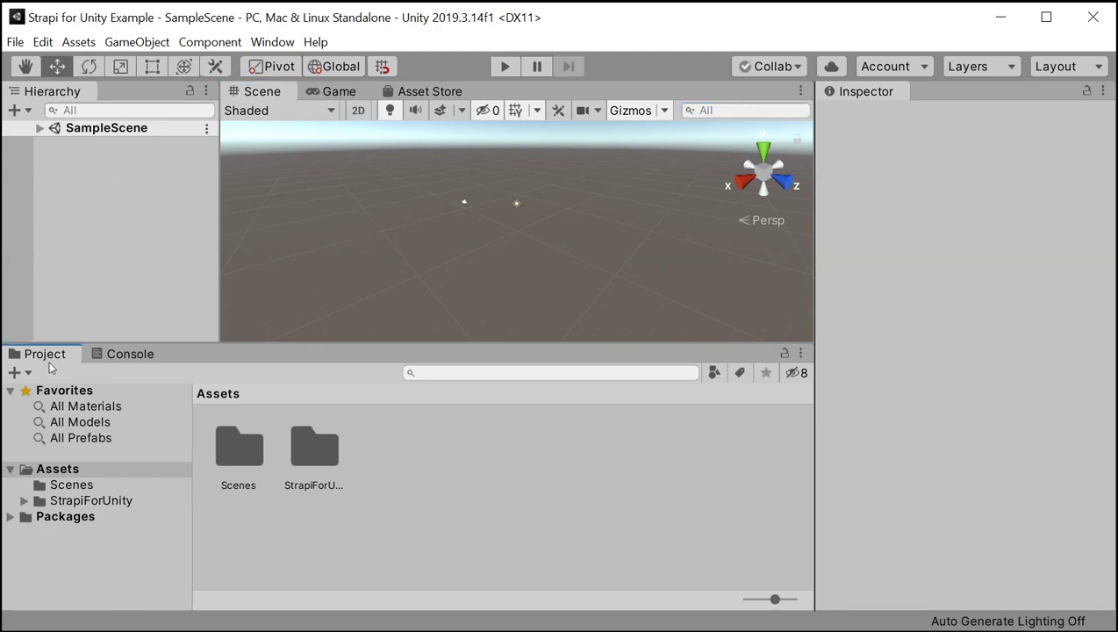
Add the Strapi prefab from StrapiForUnity/Prefabs to SampleScene.
{"action": "left_click", "coordinate": [73, 503]}
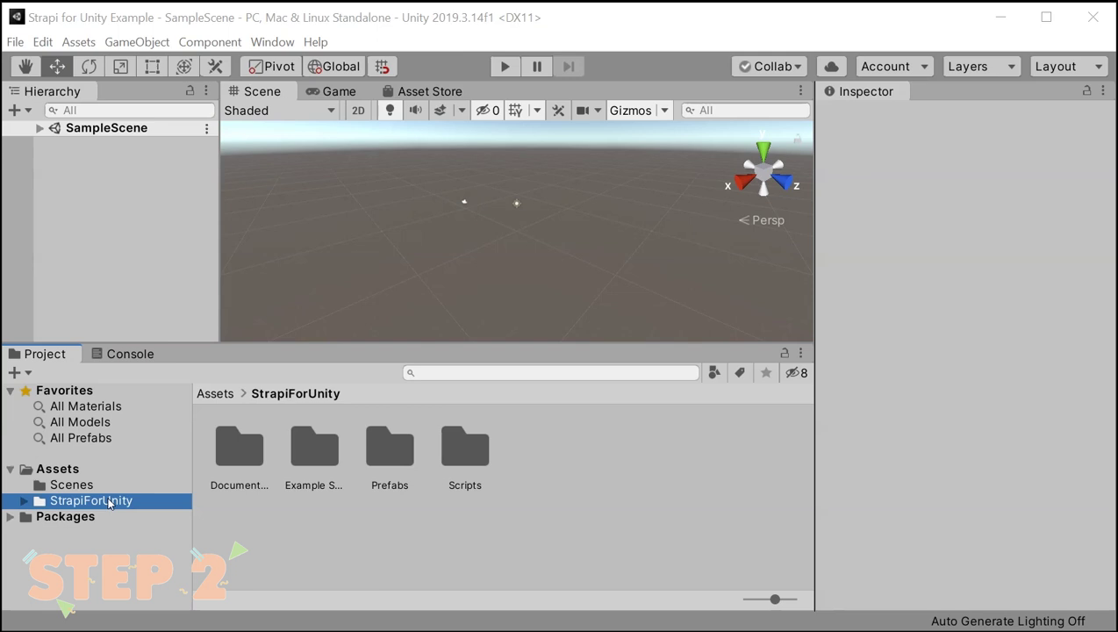
{"action": "double_click", "coordinate": [392, 452]}
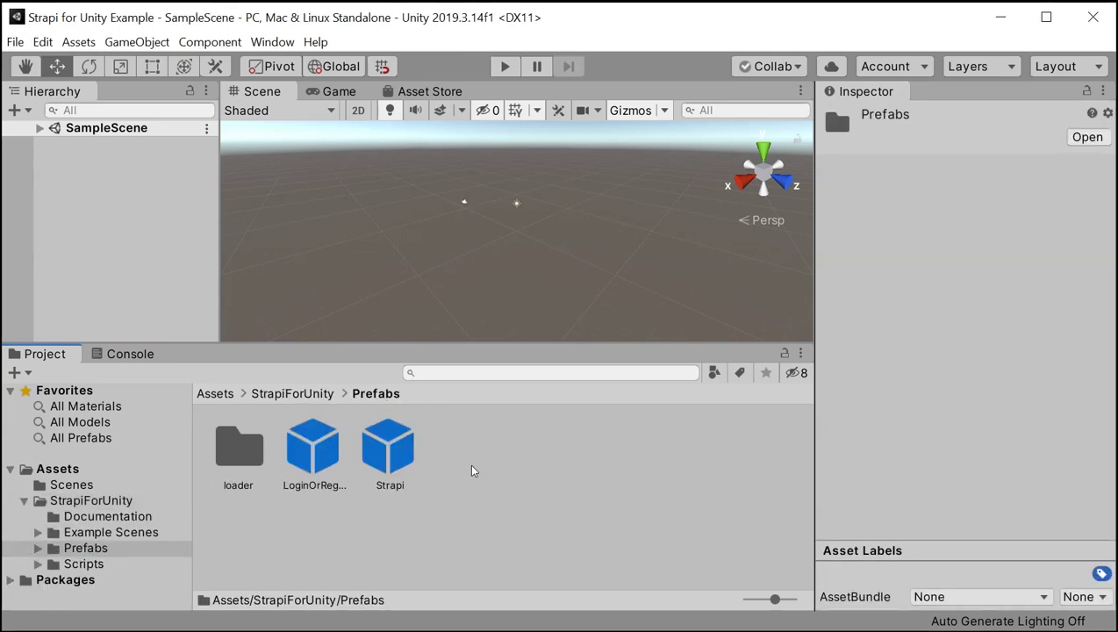
{"action": "left_click", "coordinate": [389, 454]}
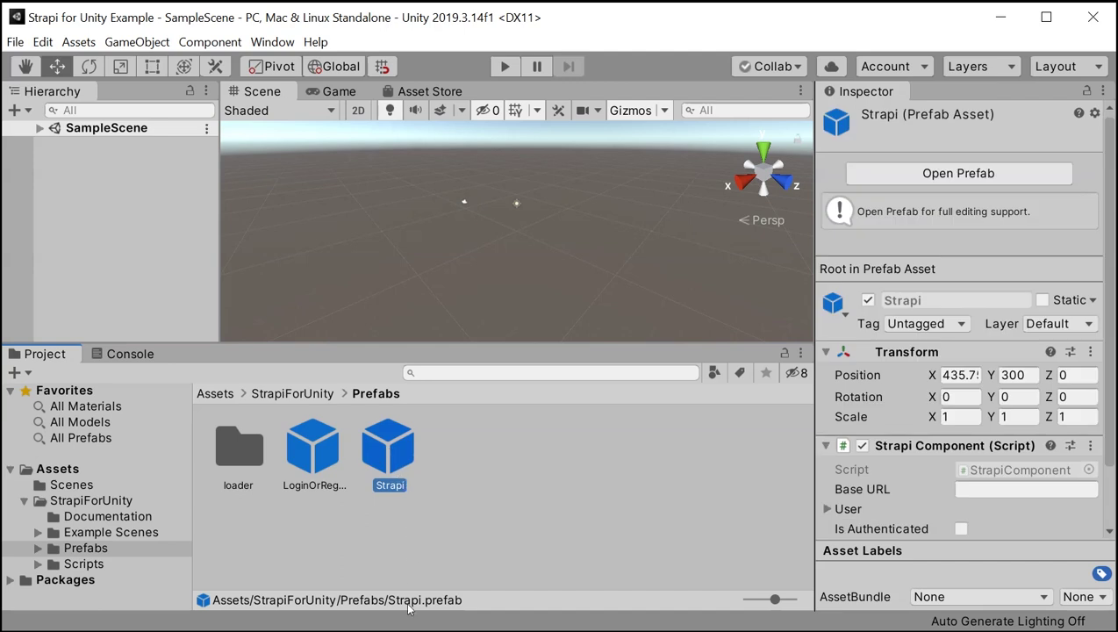
{"action": "left_click_drag", "start_coordinate": [393, 466], "coordinate": [89, 179]}
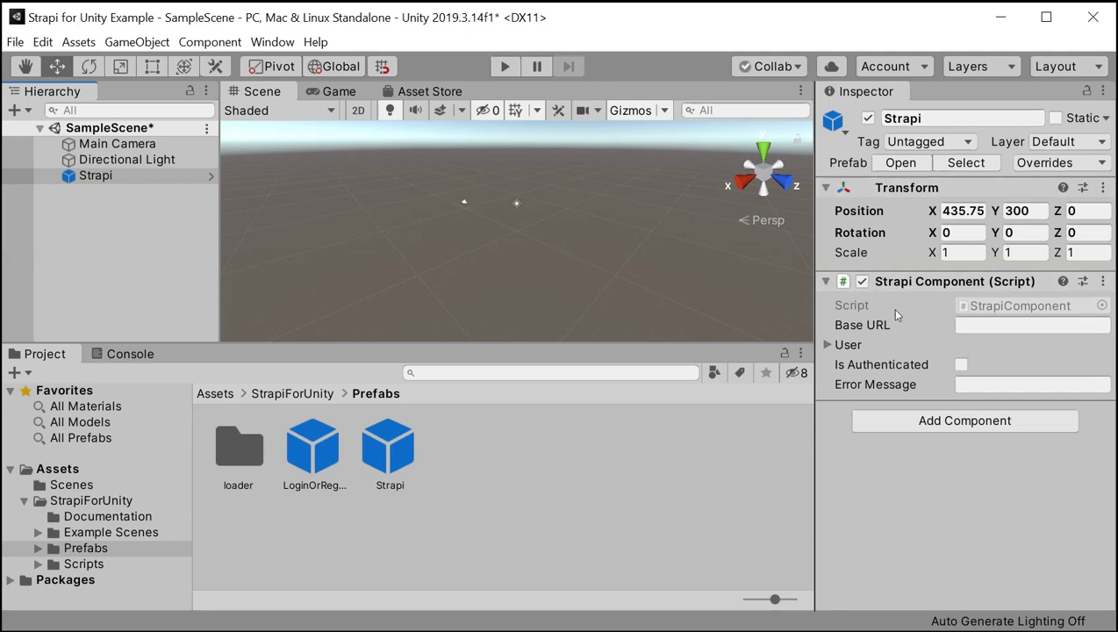
Copy localhost:1337 from the browser and paste it as the Strapi component's Base URL.
{"action": "left_click", "coordinate": [981, 324]}
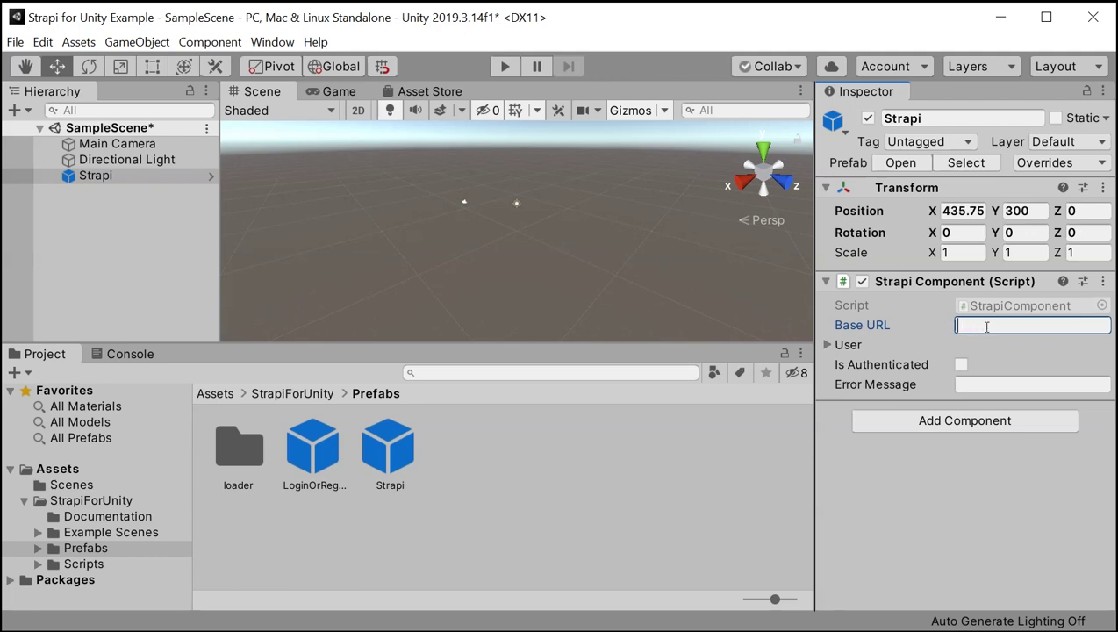
{"action": "key", "text": "alt+Tab"}
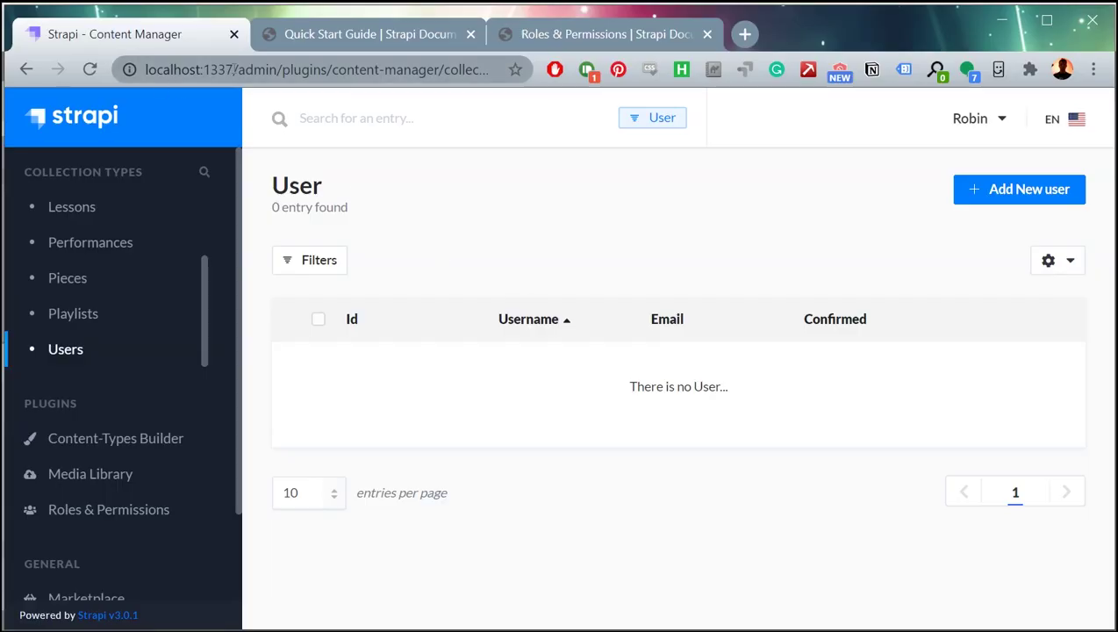
{"action": "left_click_drag", "start_coordinate": [235, 70], "coordinate": [129, 74]}
{"action": "key", "text": "ctrl+c"}
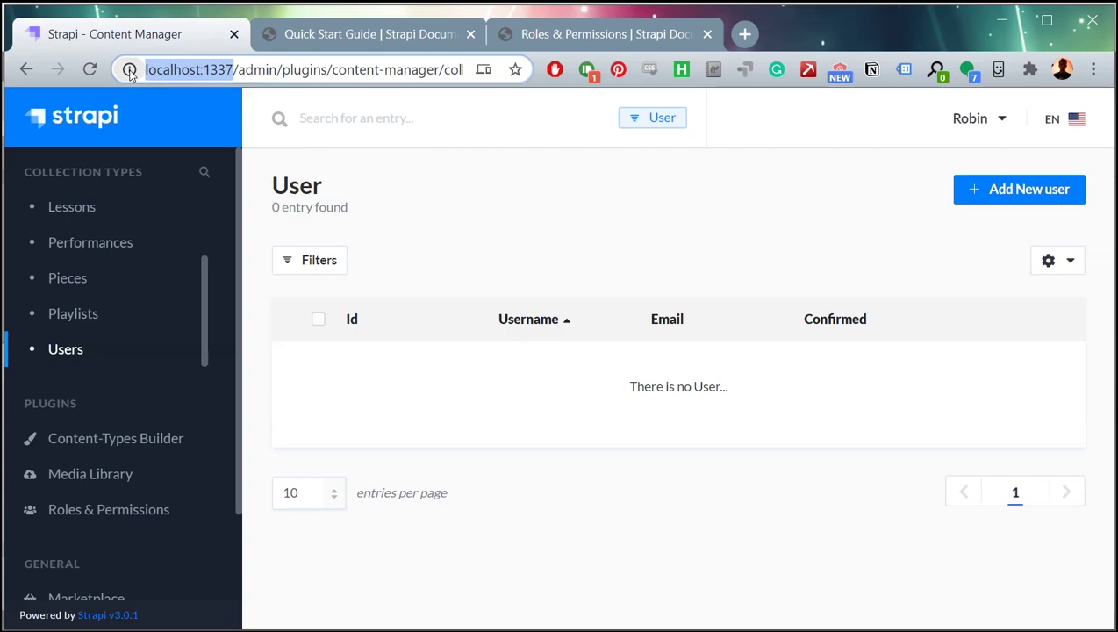
{"action": "key", "text": "alt+Tab"}
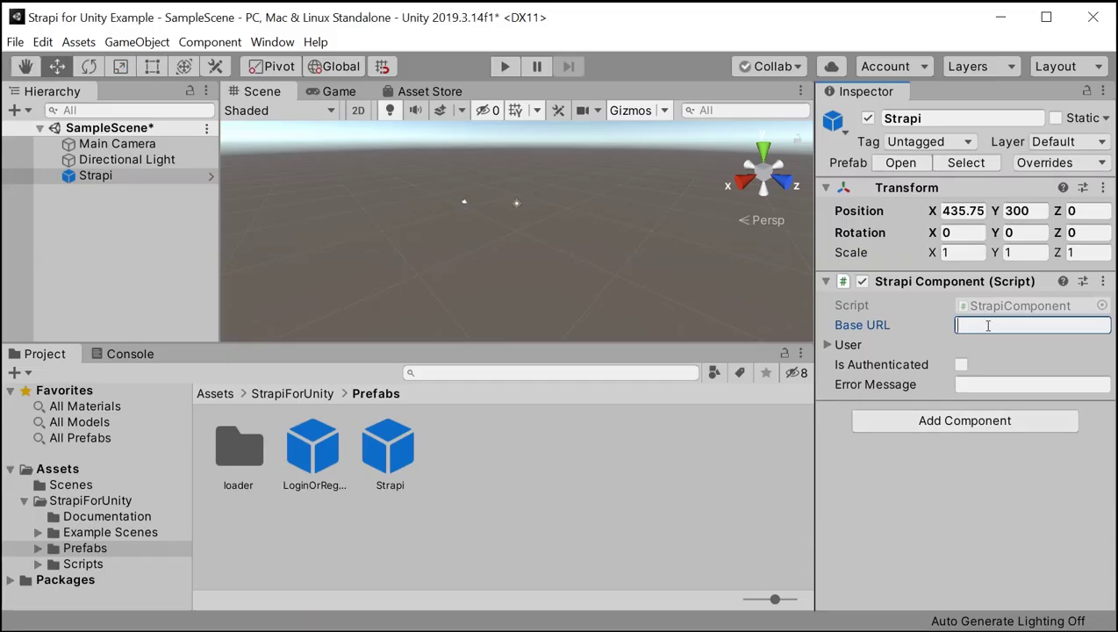
{"action": "key", "text": "ctrl+v"}
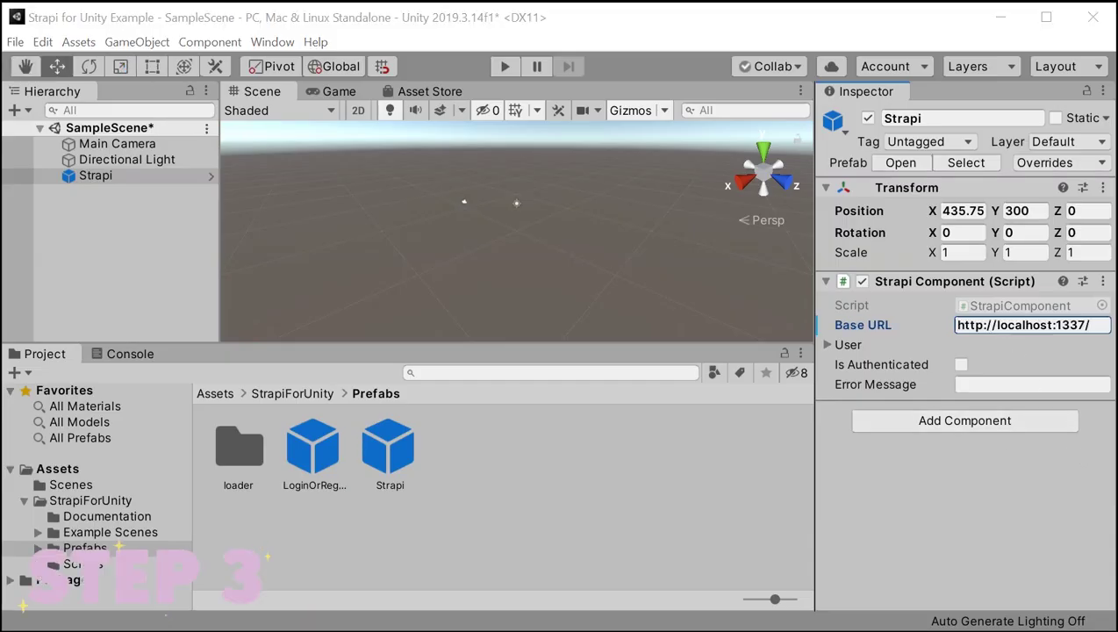
Add the LoginOrRegisterCanvas prefab to the scene and link the Strapi object to its Strapi field.
{"action": "left_click", "coordinate": [380, 514]}
{"action": "left_click", "coordinate": [325, 464]}
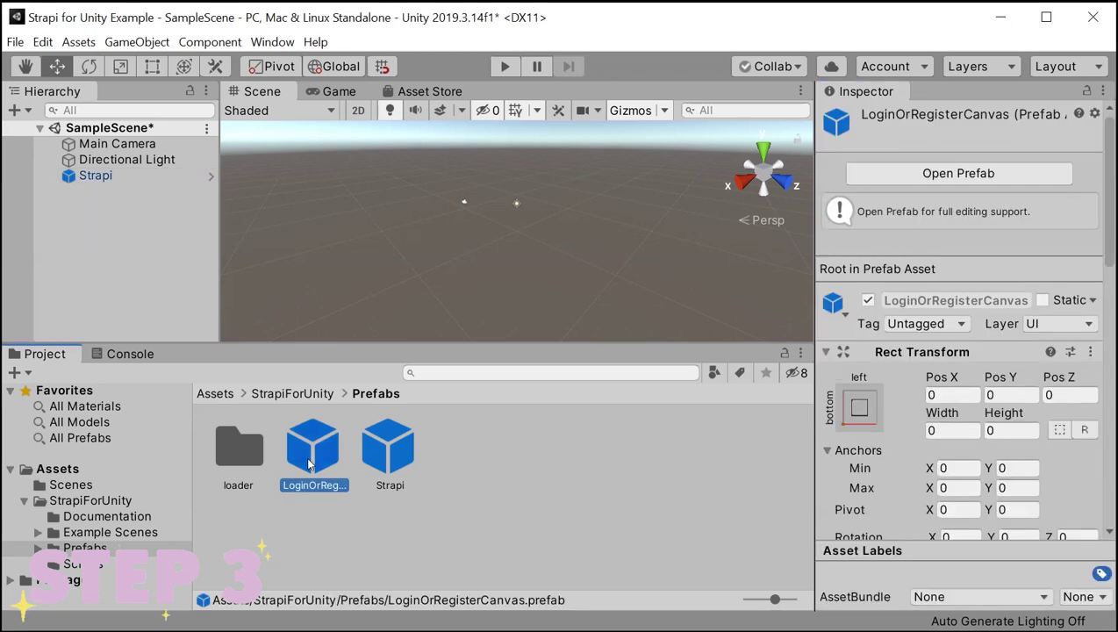
{"action": "left_click_drag", "start_coordinate": [324, 464], "coordinate": [79, 230]}
{"action": "left_click", "coordinate": [339, 92]}
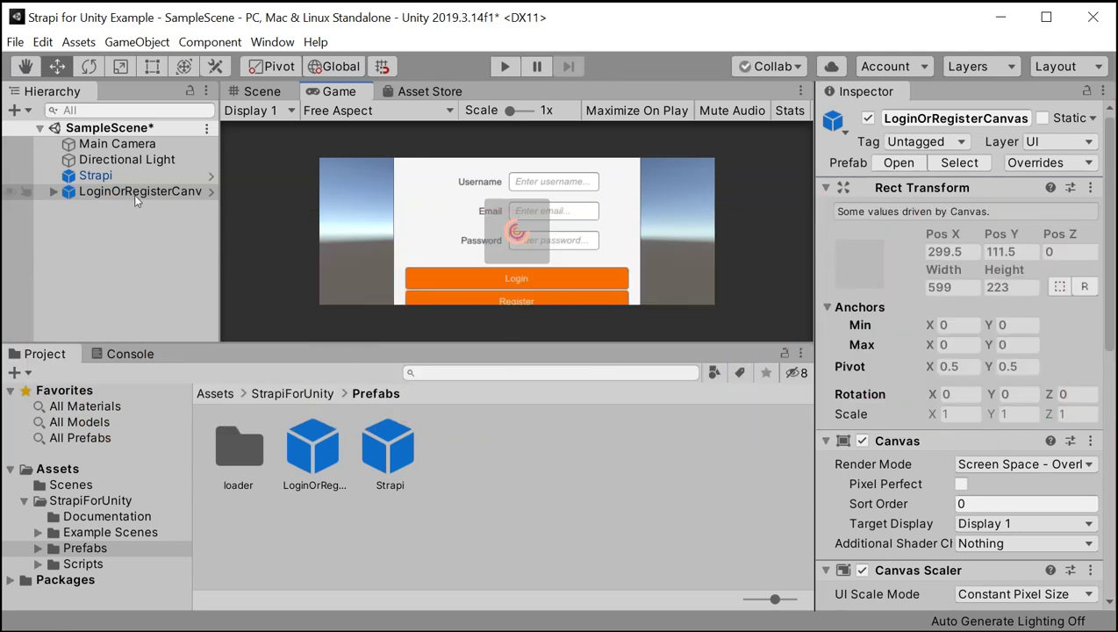
{"action": "left_click", "coordinate": [123, 194]}
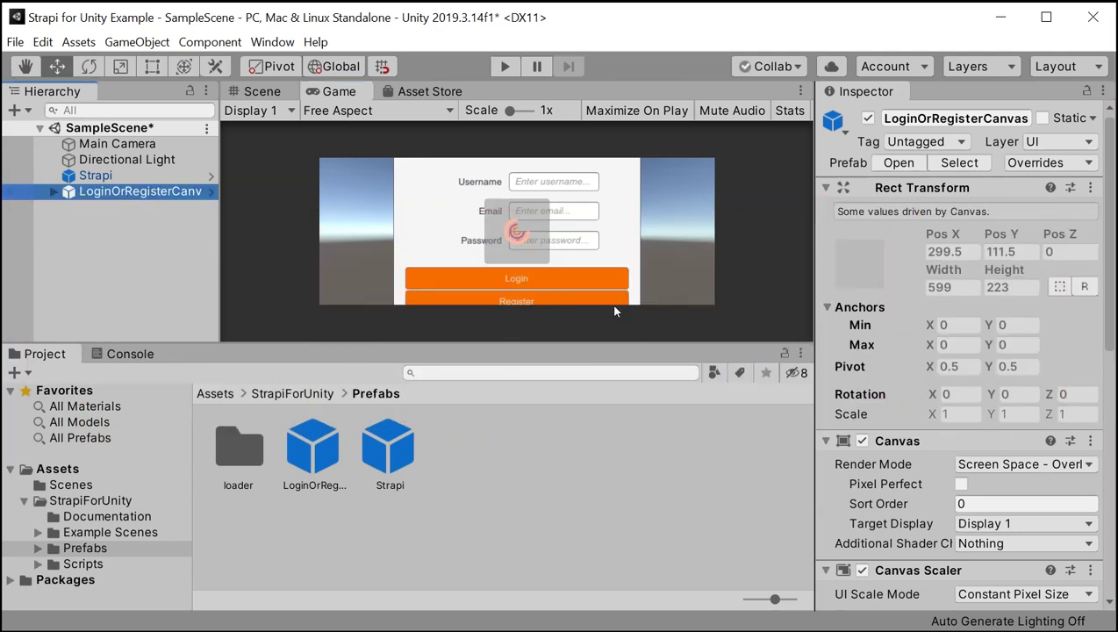
{"action": "scroll", "coordinate": [956, 351], "scroll_direction": "down", "scroll_amount": 10}
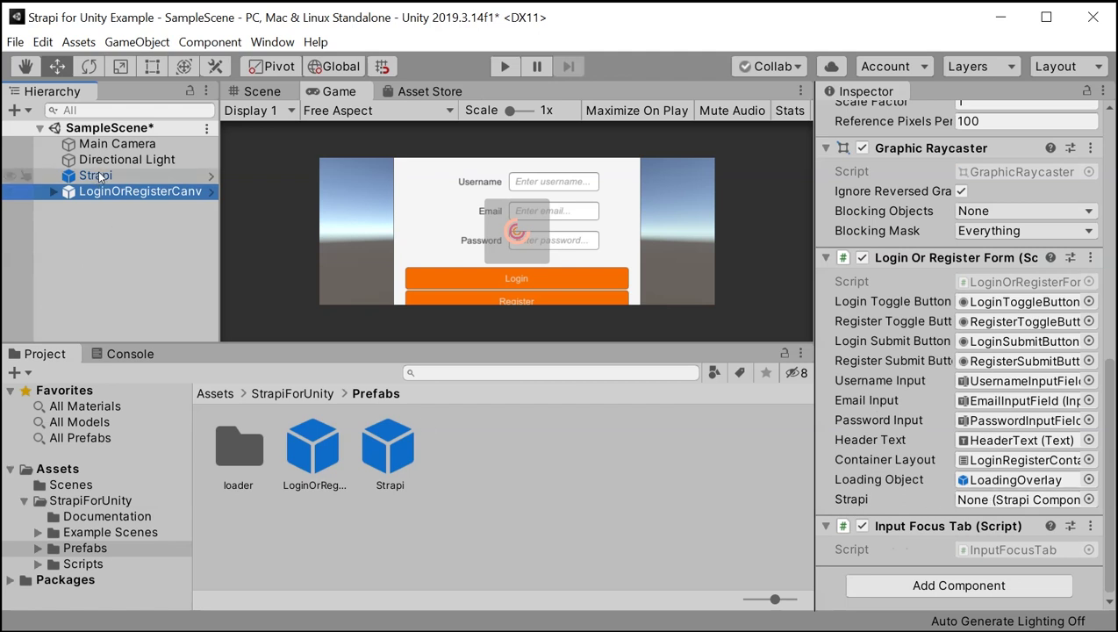
{"action": "left_click_drag", "start_coordinate": [93, 173], "coordinate": [995, 502]}
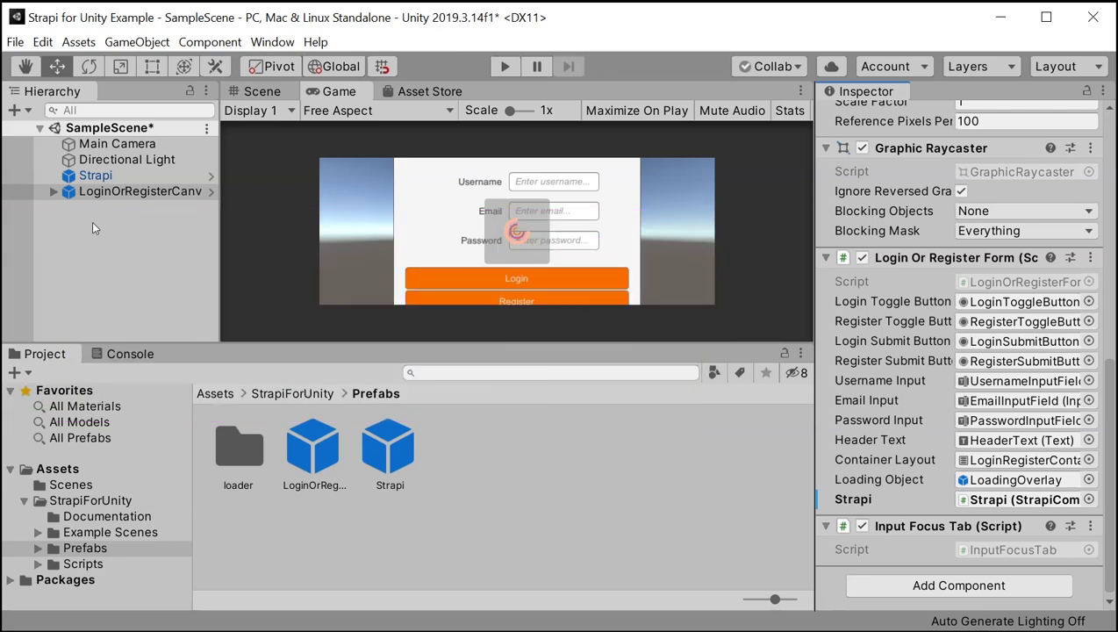
Add a UI Event System to the scene from the Hierarchy context menu.
{"action": "left_click", "coordinate": [91, 229]}
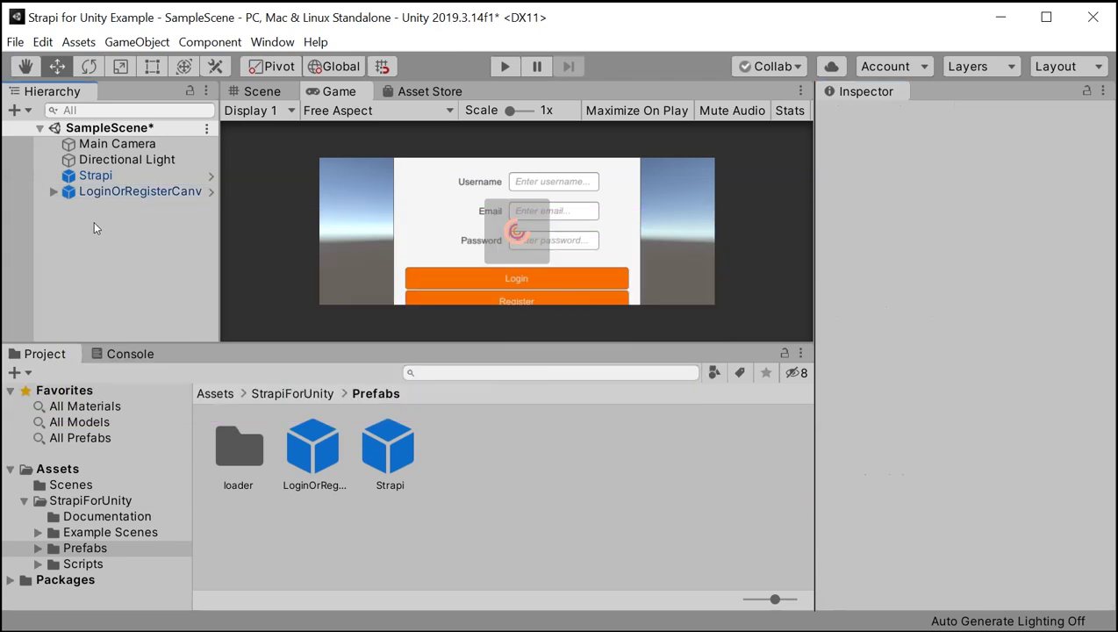
{"action": "right_click", "coordinate": [83, 226]}
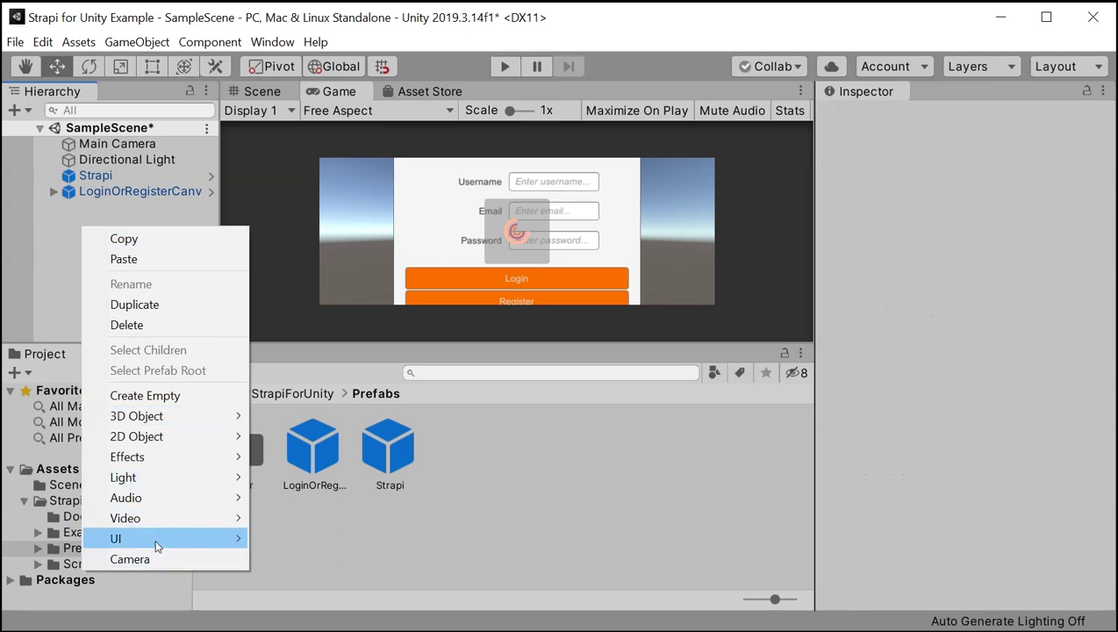
{"action": "mouse_move", "coordinate": [163, 541]}
{"action": "left_click", "coordinate": [305, 539]}
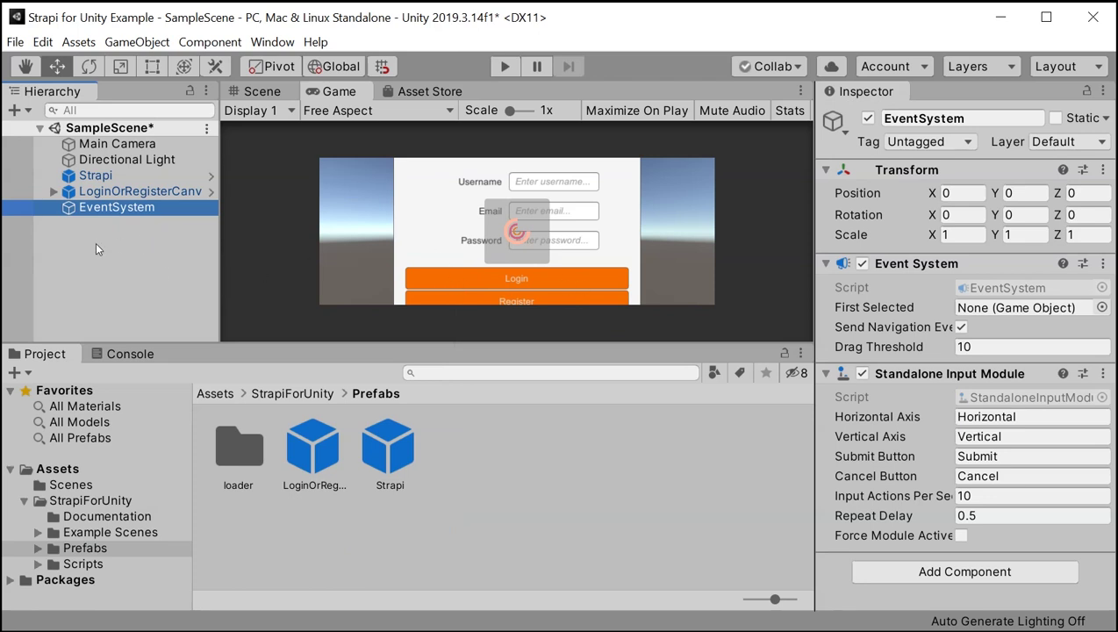
Play the scene and register a test user with a username, email and password.
{"action": "left_click", "coordinate": [503, 70]}
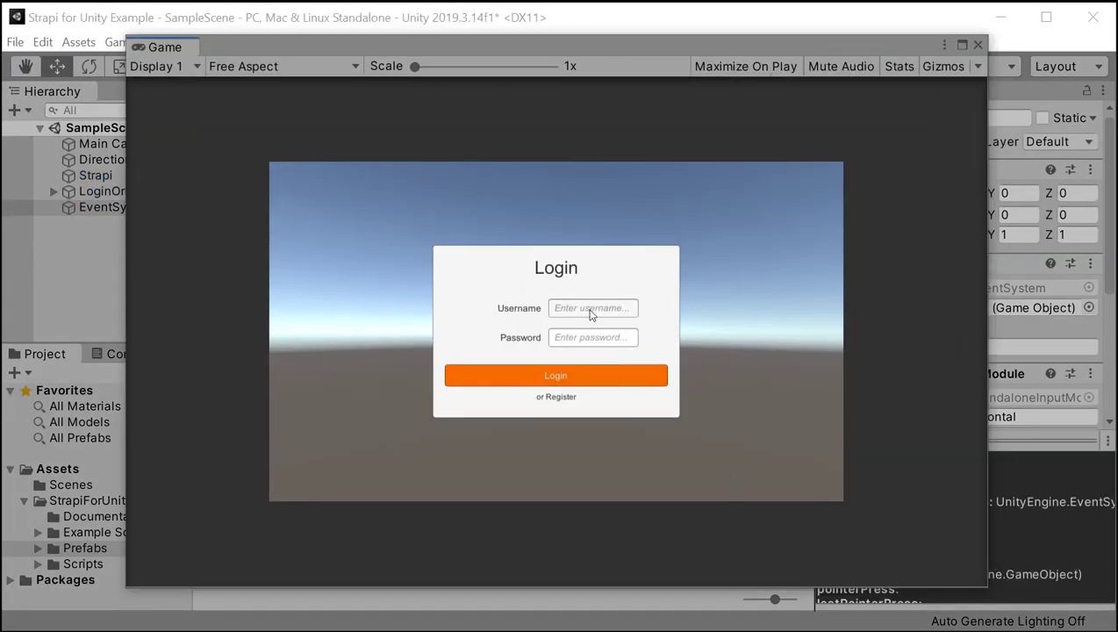
{"action": "left_click", "coordinate": [562, 397]}
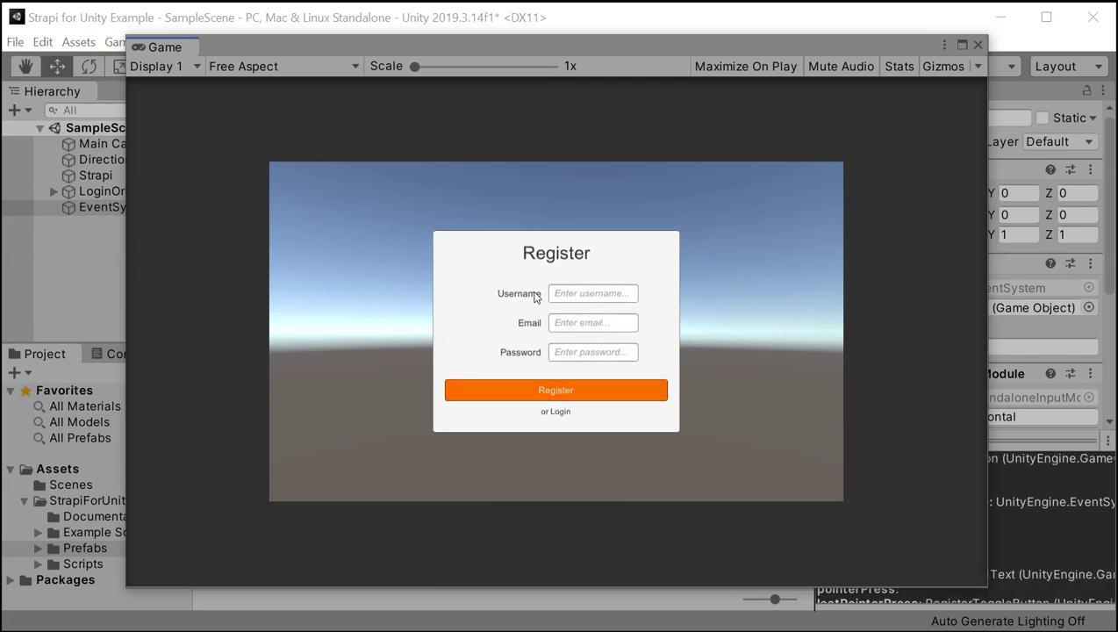
{"action": "left_click", "coordinate": [582, 296]}
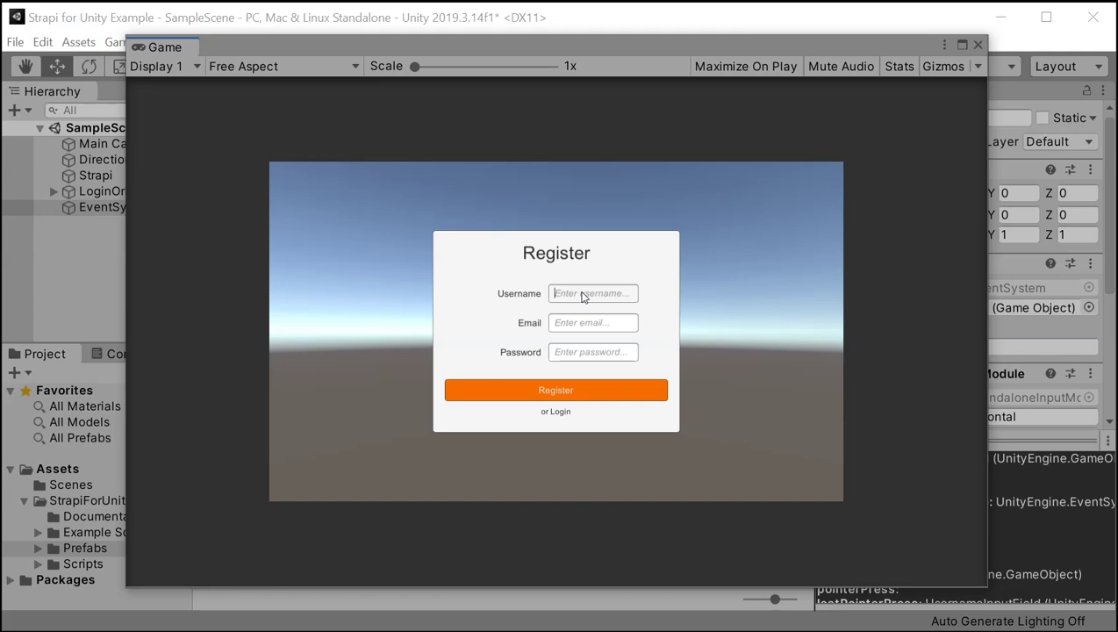
{"action": "type", "text": "TestUs"}
{"action": "key", "text": "Tab"}
{"action": "type", "text": "test@user.com"}
{"action": "key", "text": "Tab"}
{"action": "type", "text": "test123"}
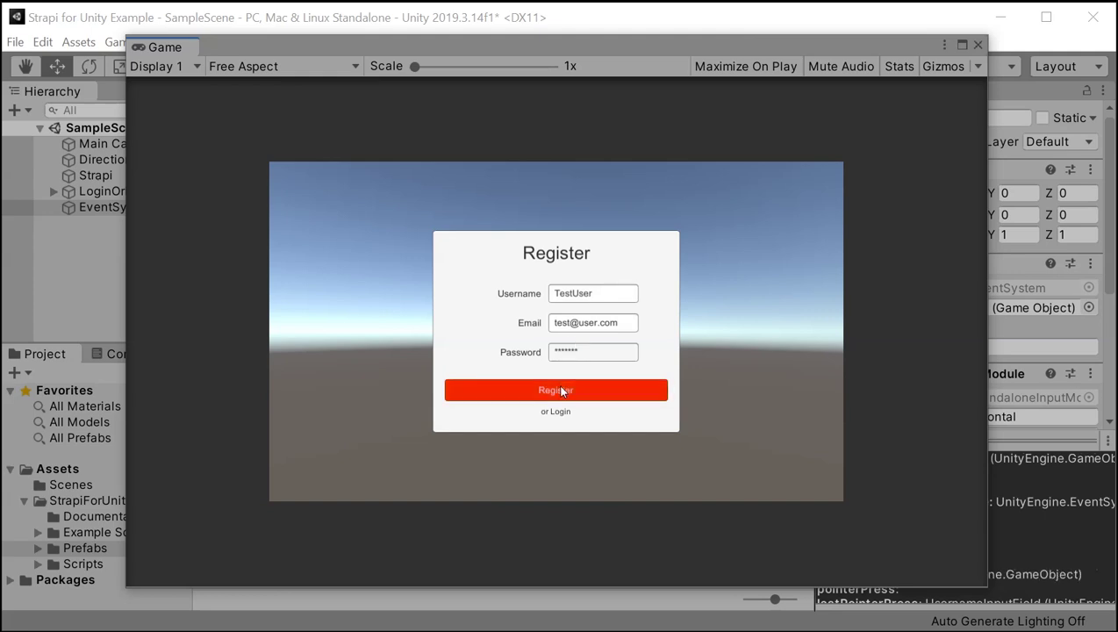
{"action": "left_click", "coordinate": [561, 389]}
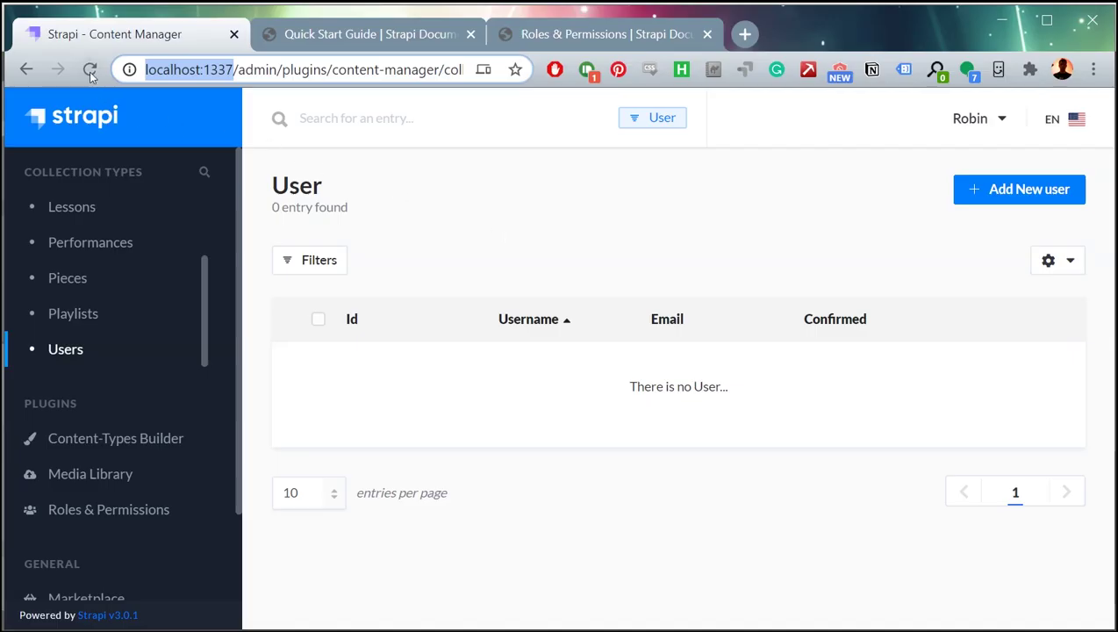
Reload the Strapi admin Users page to show the newly registered user.
{"action": "left_click", "coordinate": [90, 69]}
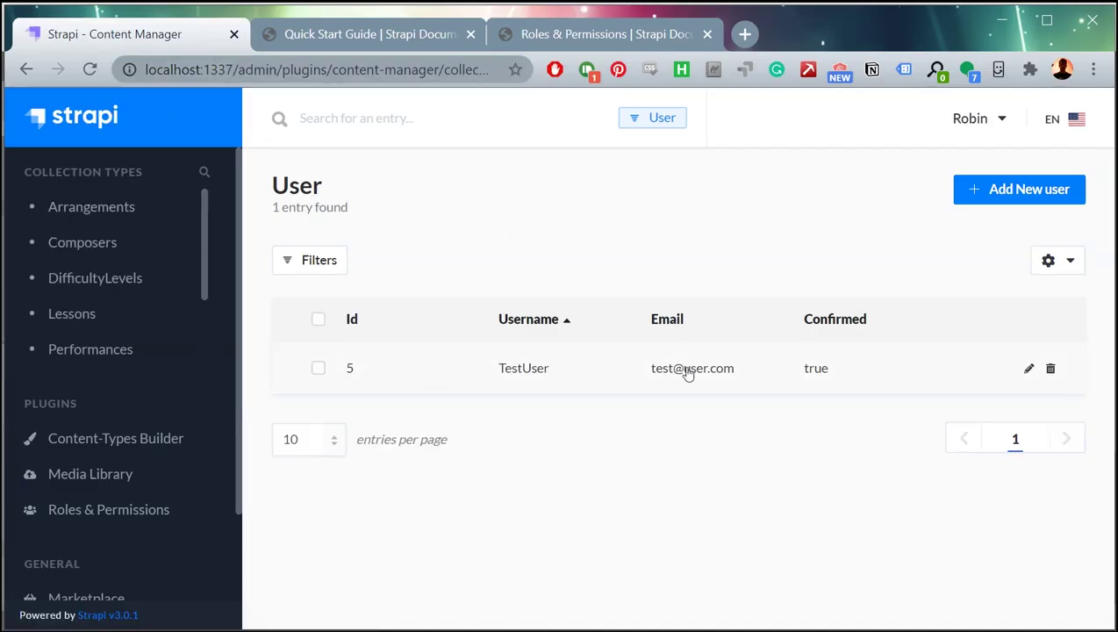